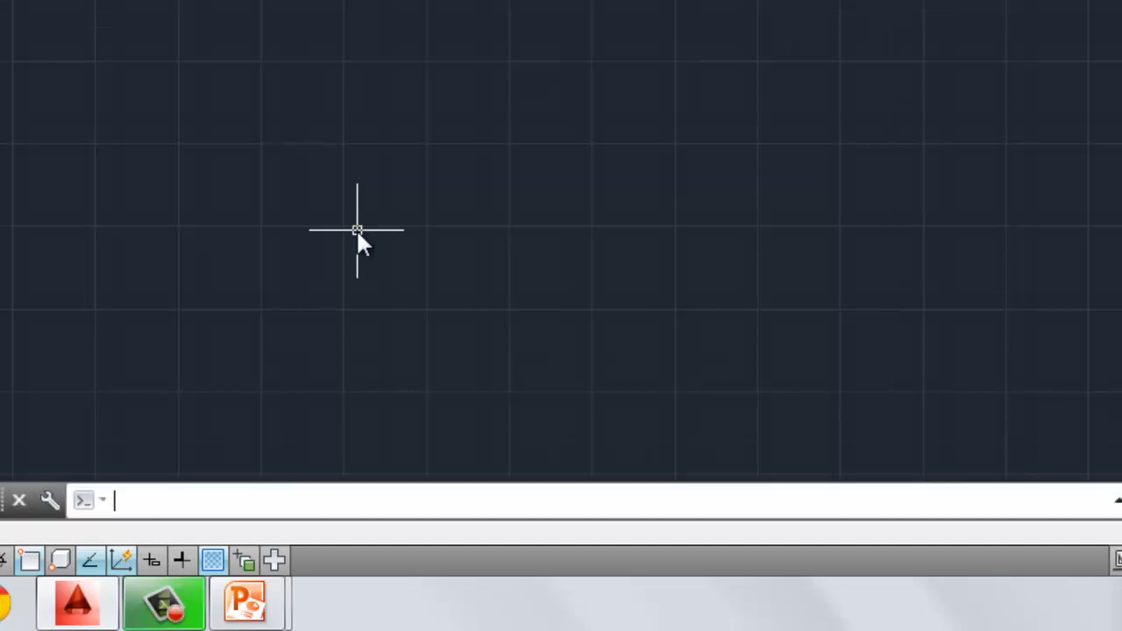
# Draw a closed square with the Line command through absolute coordinates 4,3, -6,3, -6,-7, 4,-7 and back to 4,3
pyautogui.write('l')
pyautogui.press('Return')
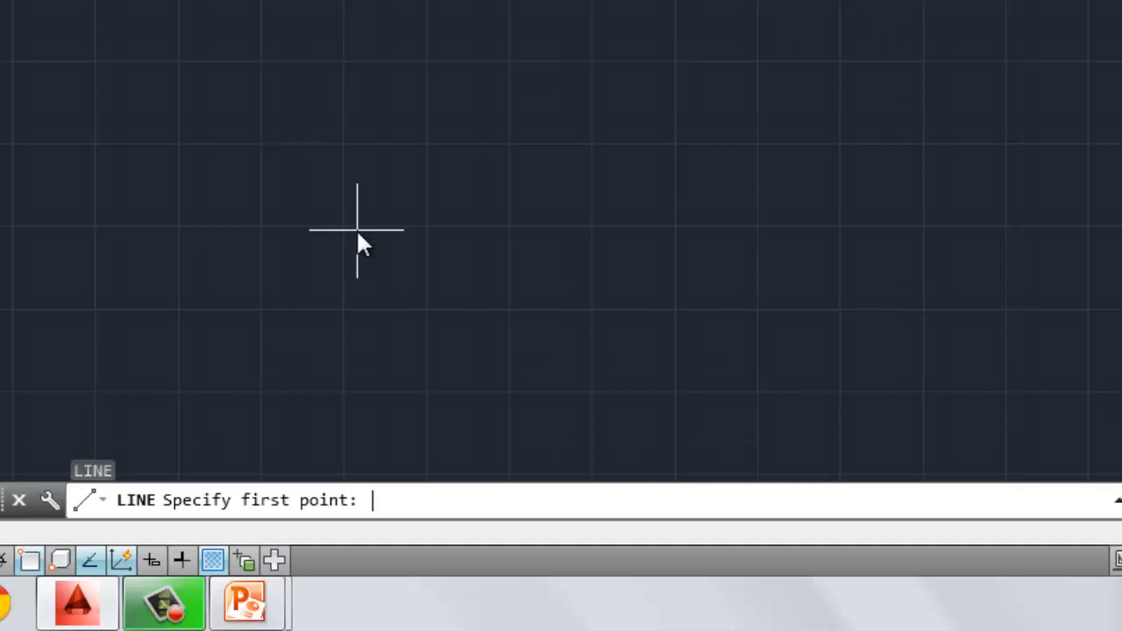
pyautogui.write('4,3')
pyautogui.press('Return')
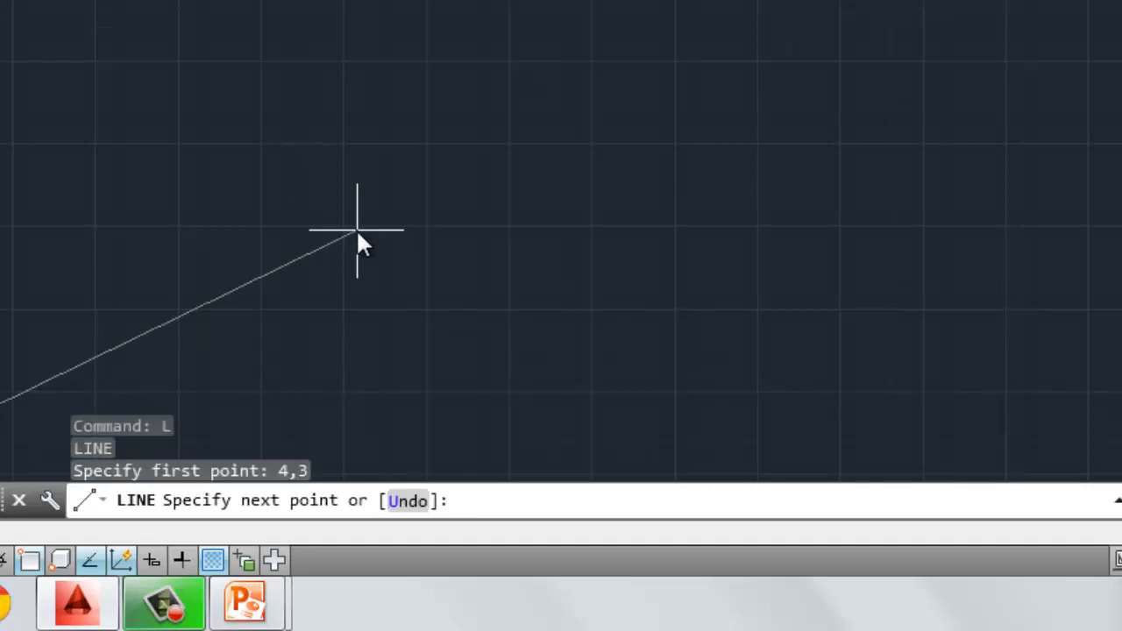
pyautogui.write('-6,3')
pyautogui.press('Return')
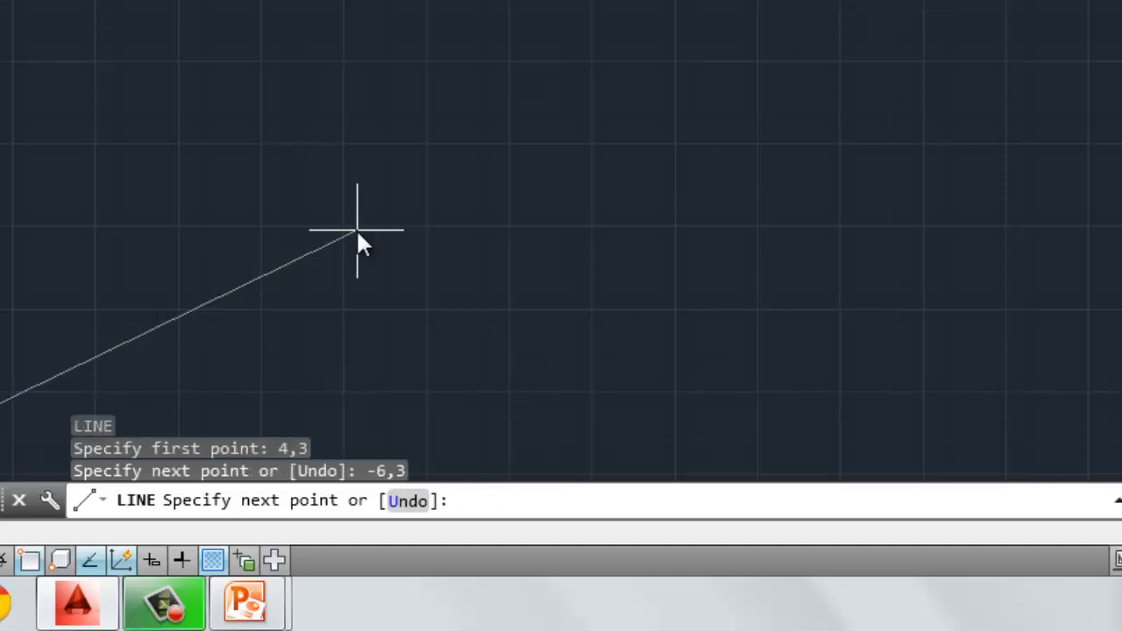
pyautogui.write('-6,-7')
pyautogui.press('Return')
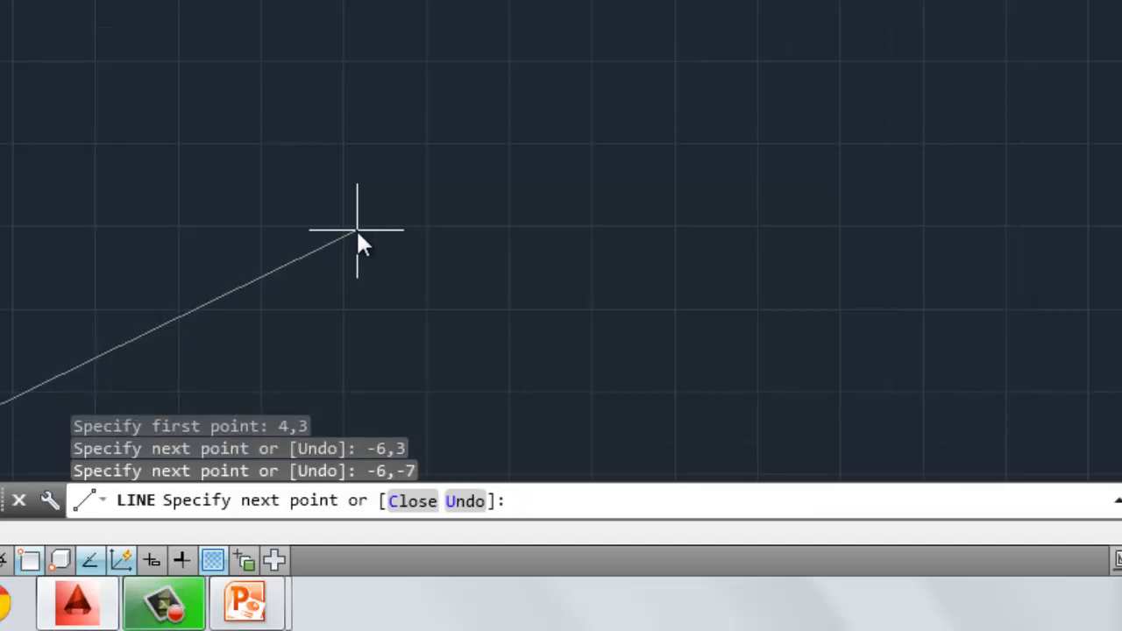
pyautogui.write('4,-7')
pyautogui.press('Return')
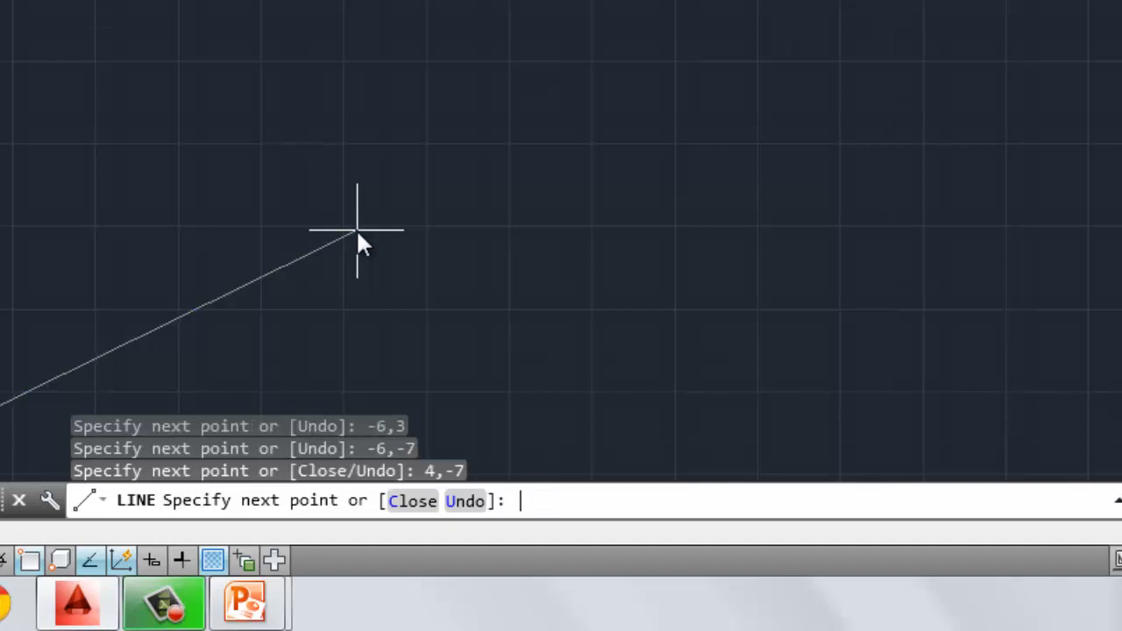
pyautogui.write('4,3')
pyautogui.press('Return')
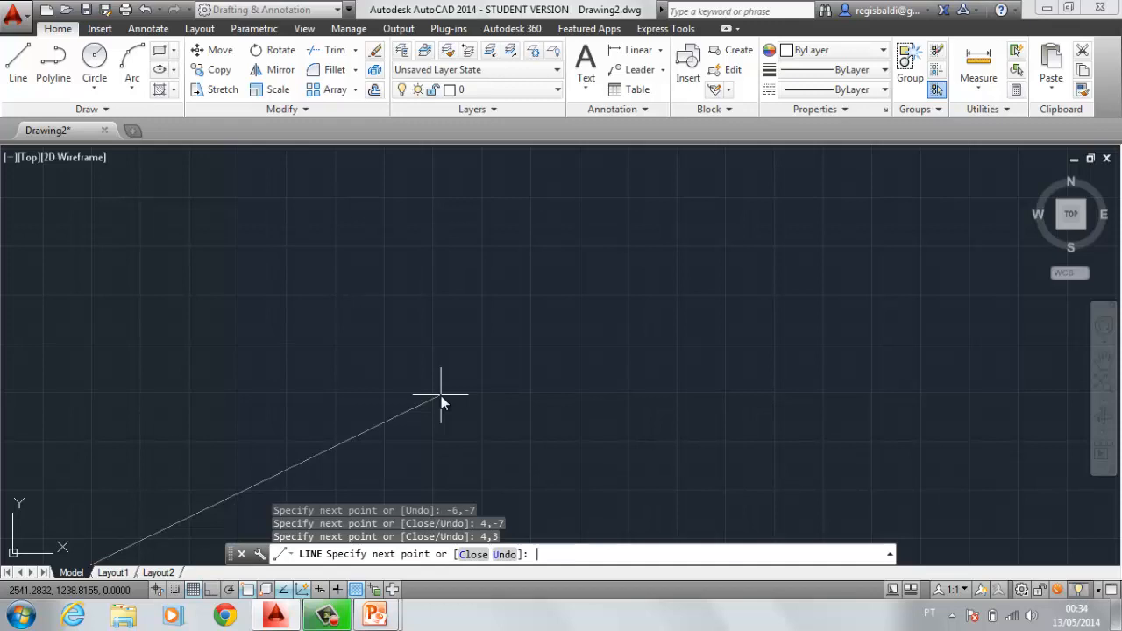
pyautogui.press('Escape')
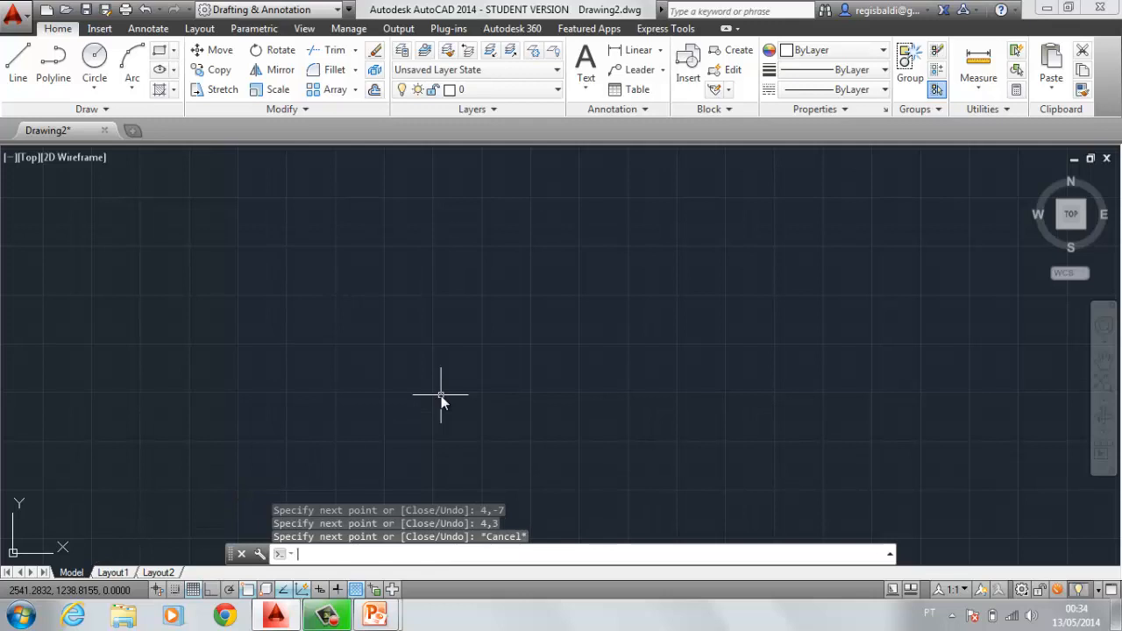
# Zoom to the drawing's extents to fit the whole square in the view
pyautogui.write('z')
pyautogui.press('Return')
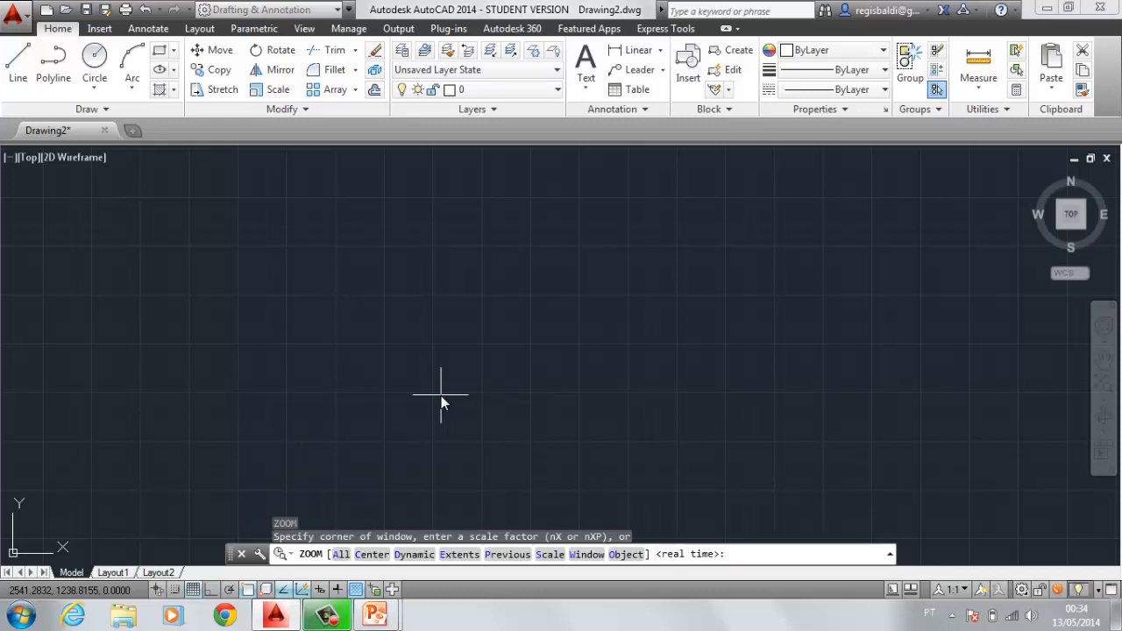
pyautogui.write('e')
pyautogui.press('Return')
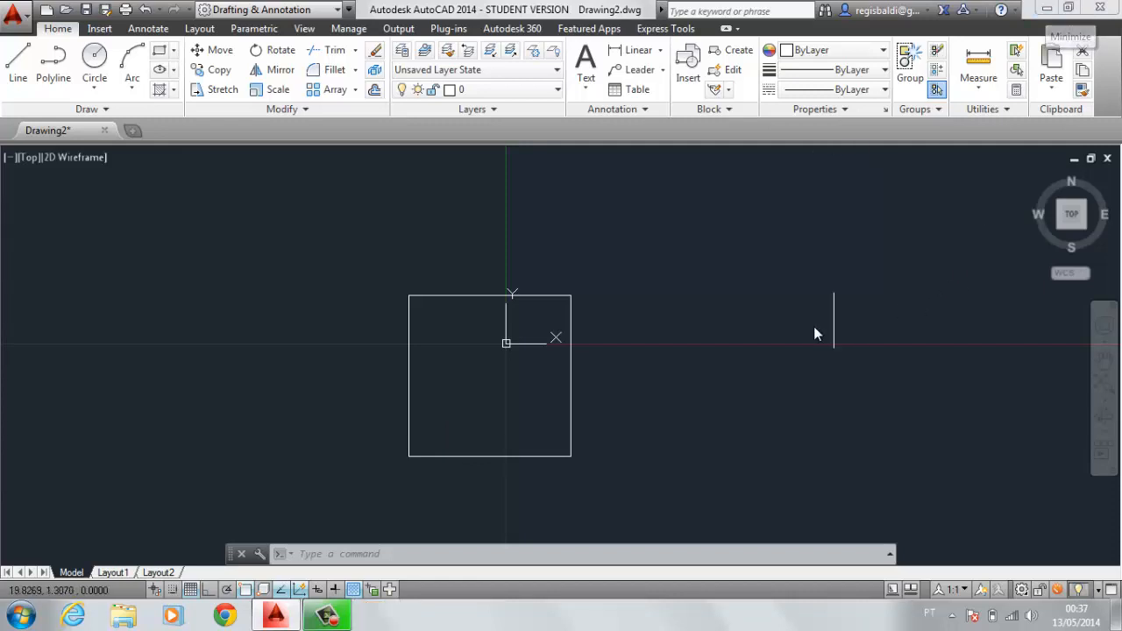
# Open the coordenadas script from the desktop in Notepad++, examine its pline, coordinate, close and zoom extents lines, and close it
pyautogui.click(1047, 9)
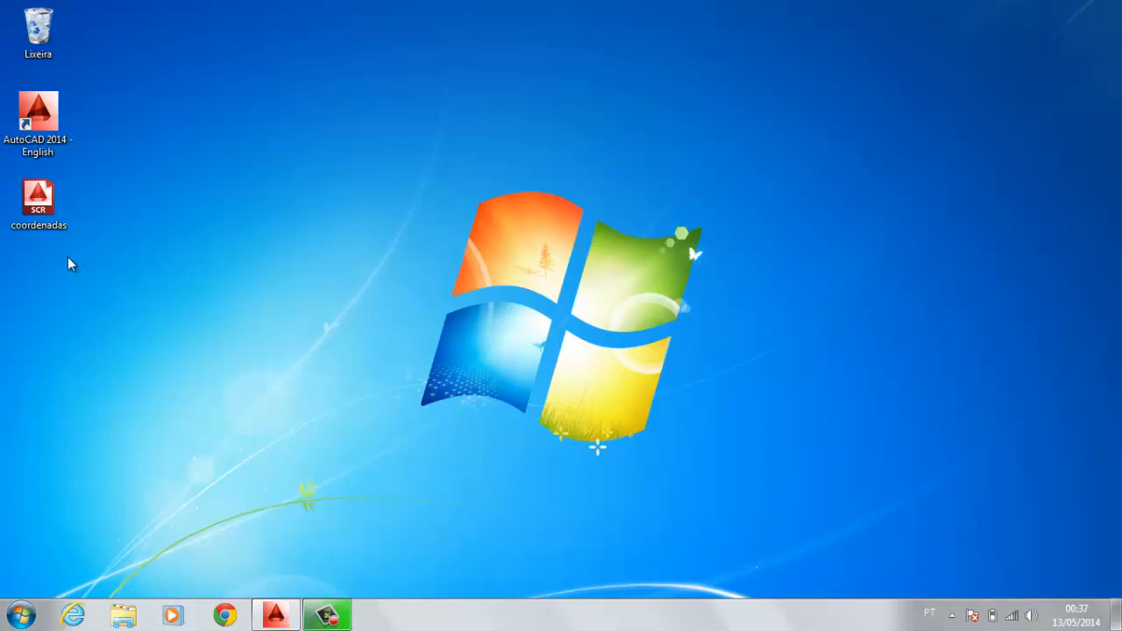
pyautogui.doubleClick(39, 209)
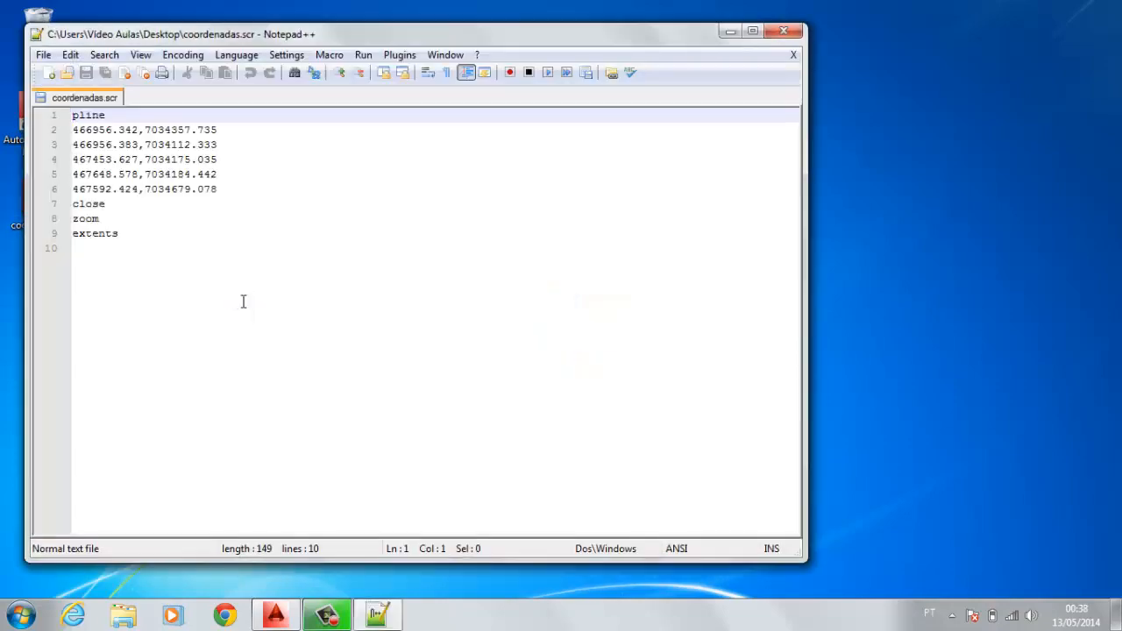
pyautogui.click(254, 129)
pyautogui.click(255, 144)
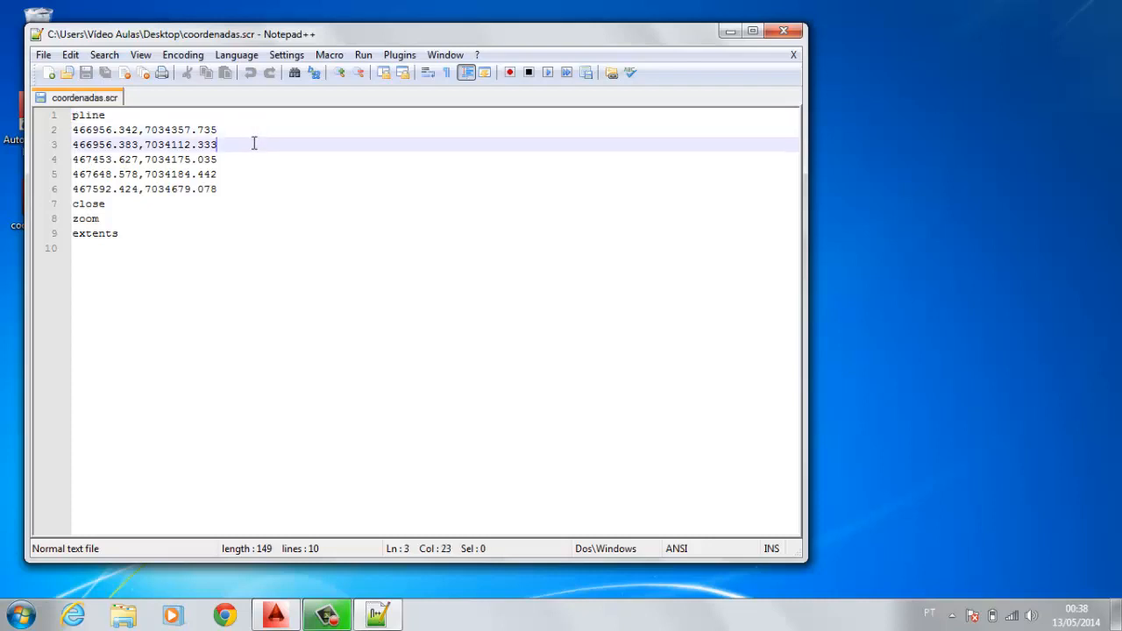
pyautogui.click(255, 158)
pyautogui.click(249, 174)
pyautogui.click(252, 189)
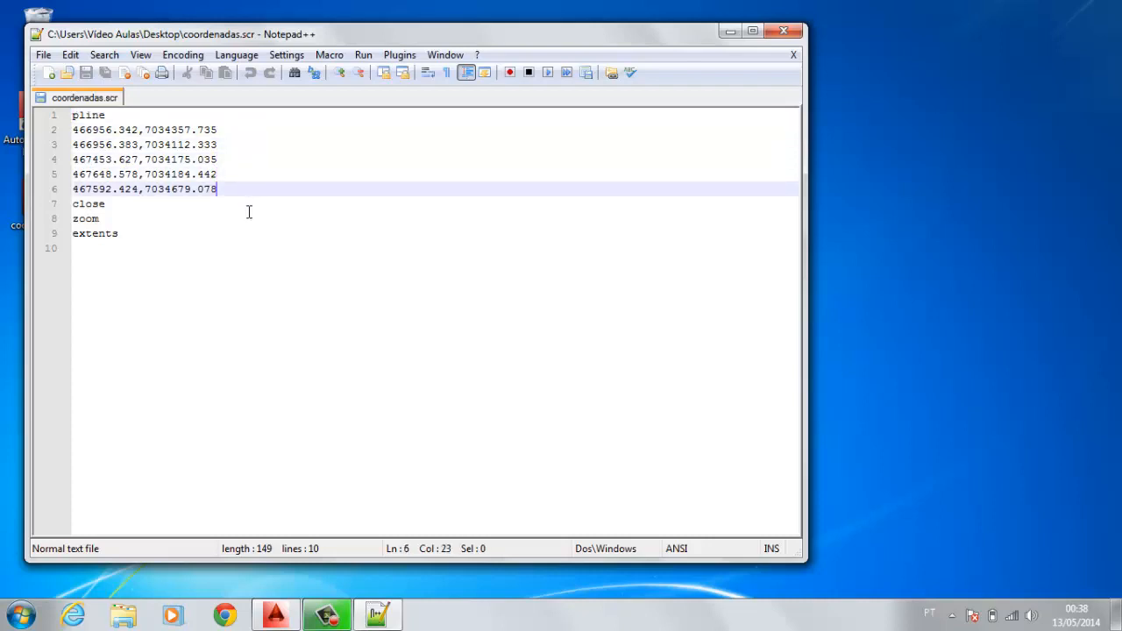
pyautogui.click(249, 214)
pyautogui.click(244, 235)
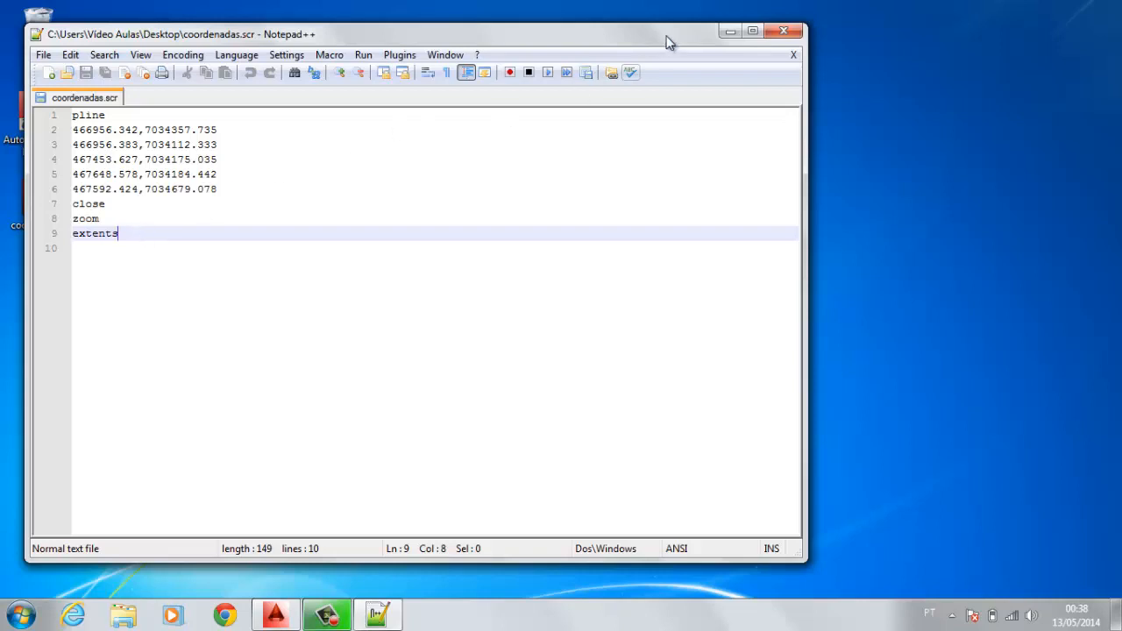
pyautogui.click(785, 32)
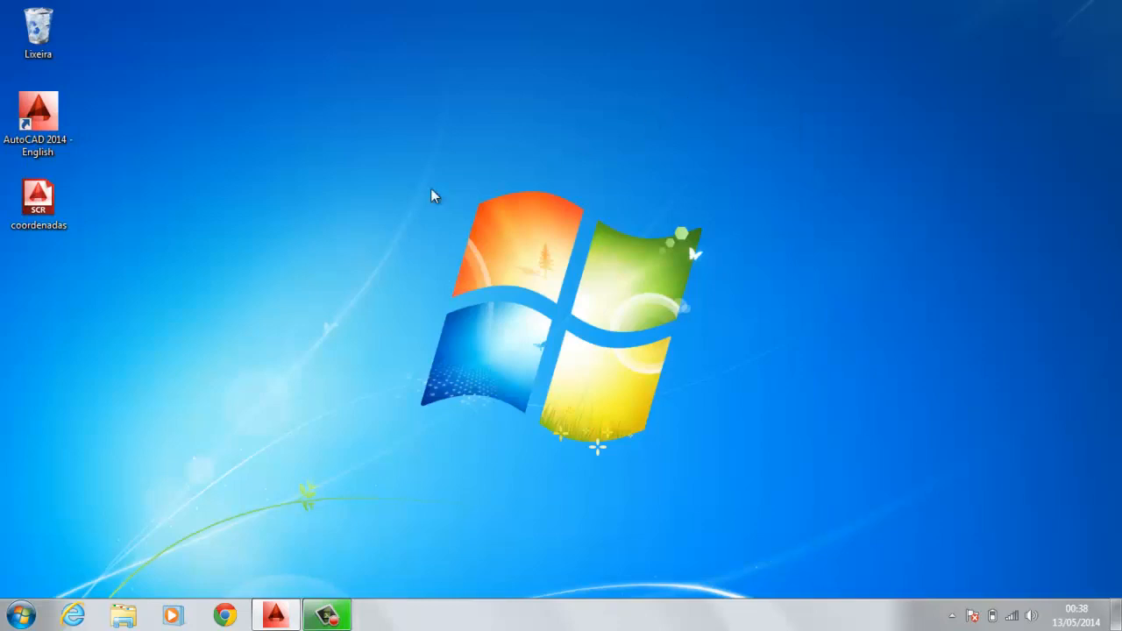
# Switch back to AutoCAD and create a new drawing from the acadiso template
pyautogui.click(275, 614)
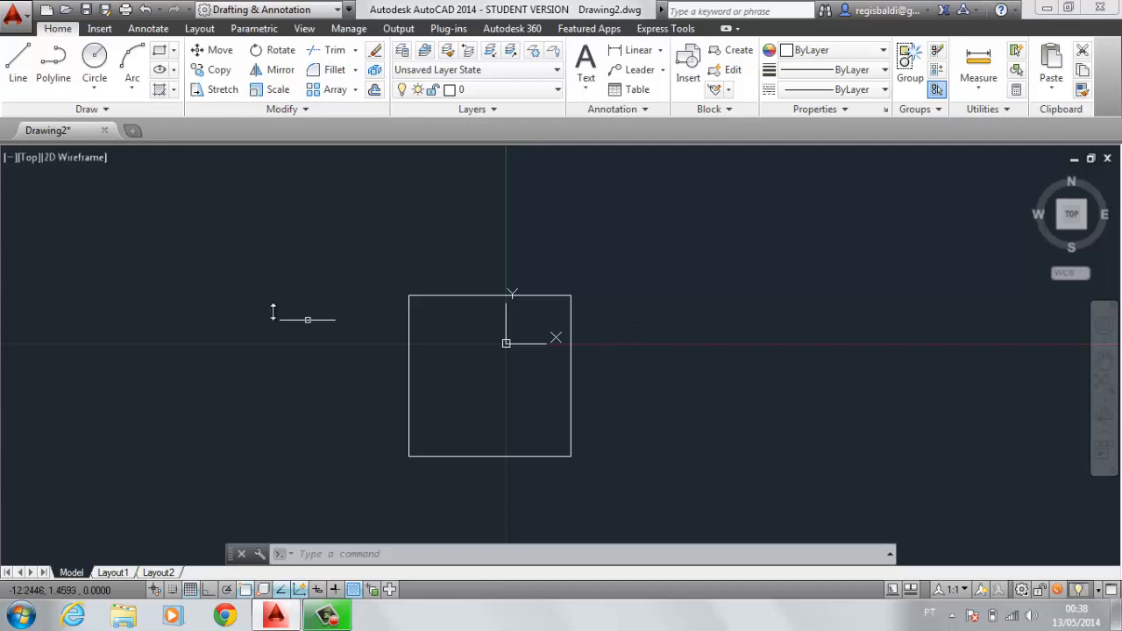
pyautogui.scroll(-4, 184, 285)
pyautogui.moveTo(501, 308); pyautogui.dragTo(441, 330, button='middle')
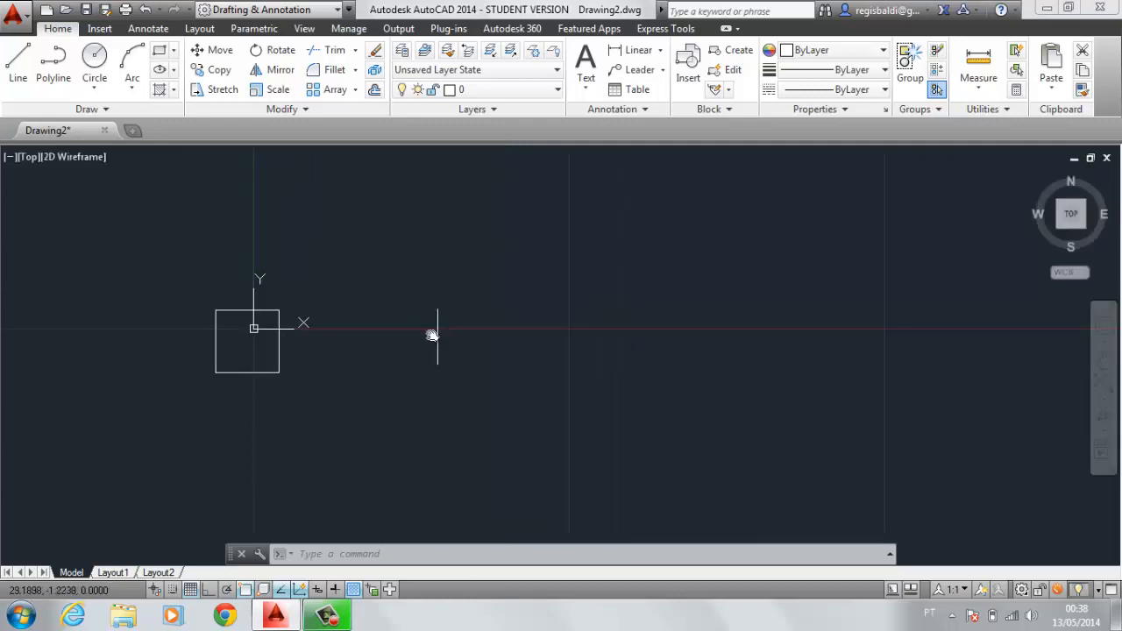
pyautogui.click(135, 130)
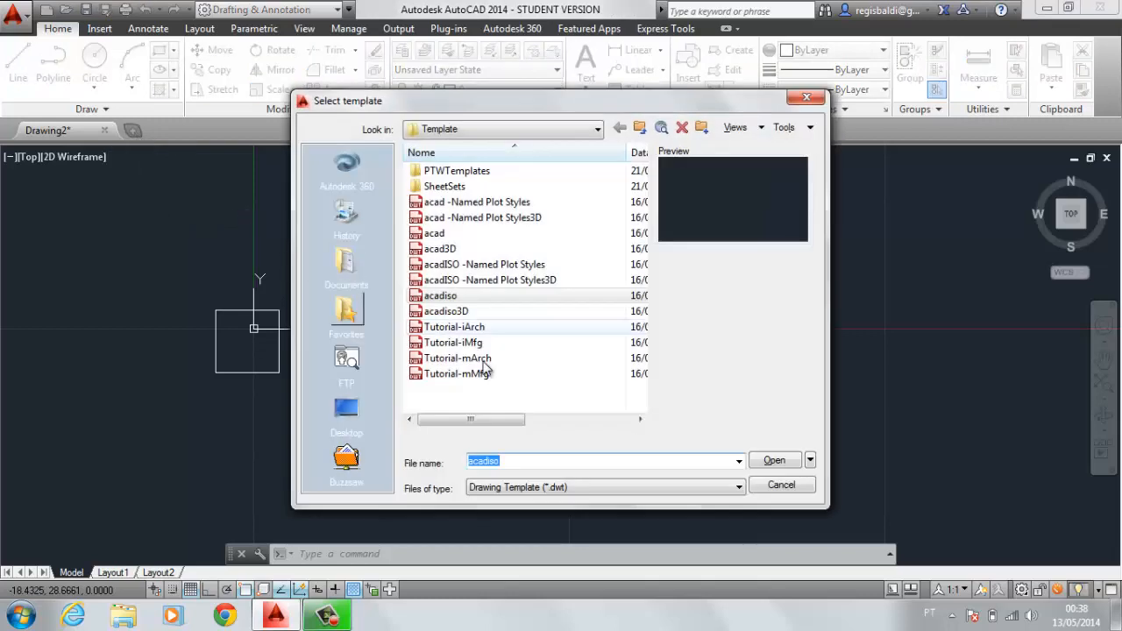
pyautogui.click(774, 460)
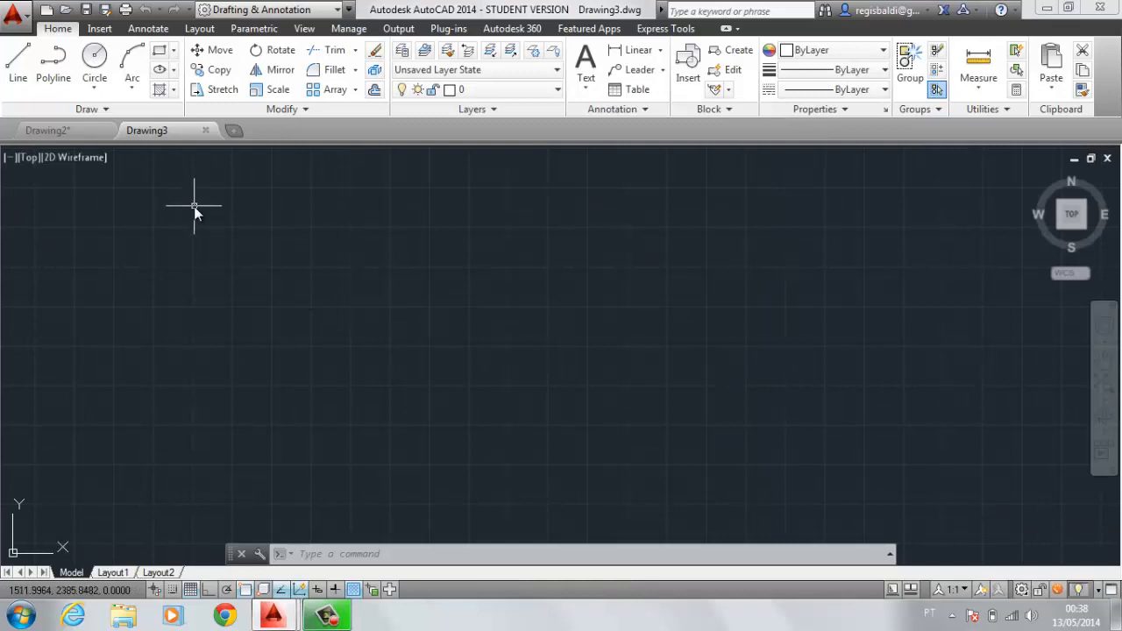
# Run the coordenadas script file from the desktop with the SCRIPT command to draw the polyline from its coordinates
pyautogui.write('SCr')
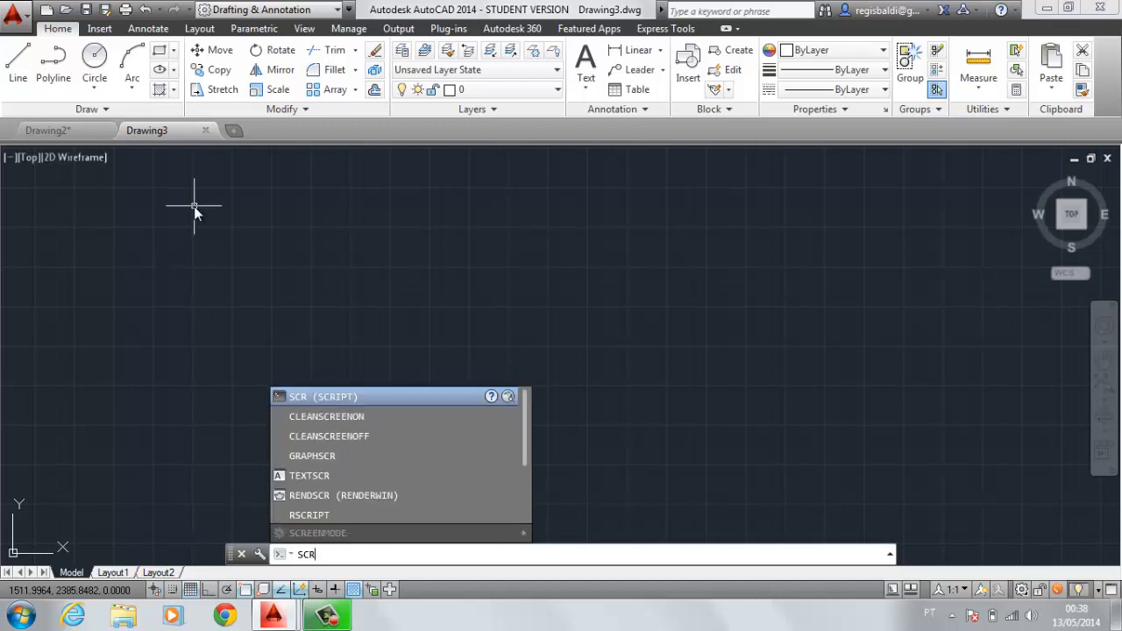
pyautogui.press('Return')
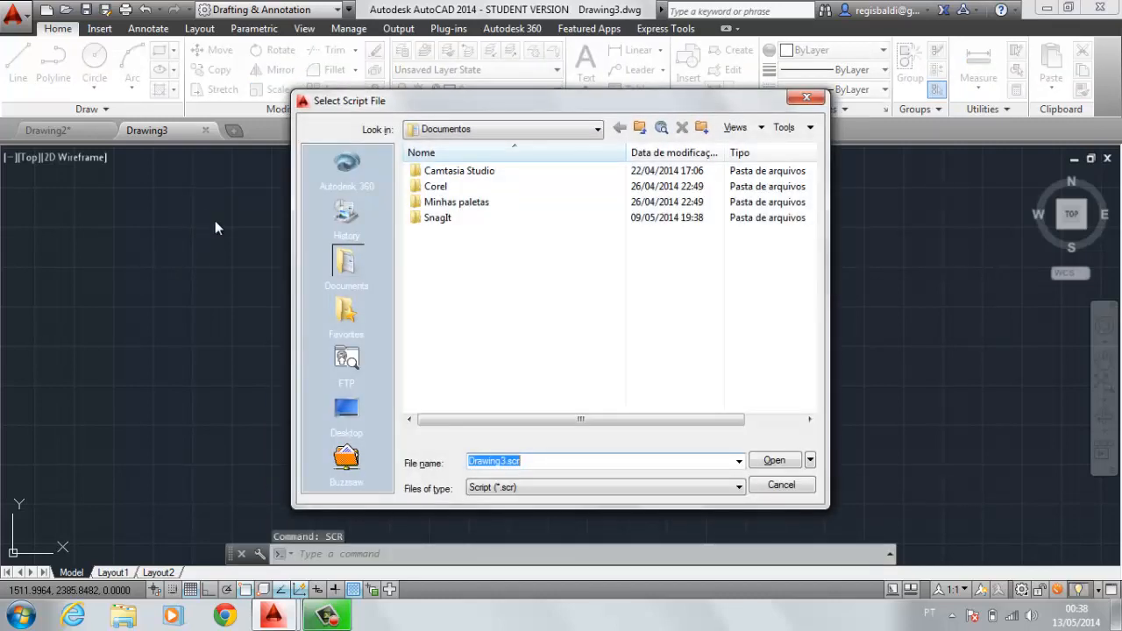
pyautogui.click(353, 422)
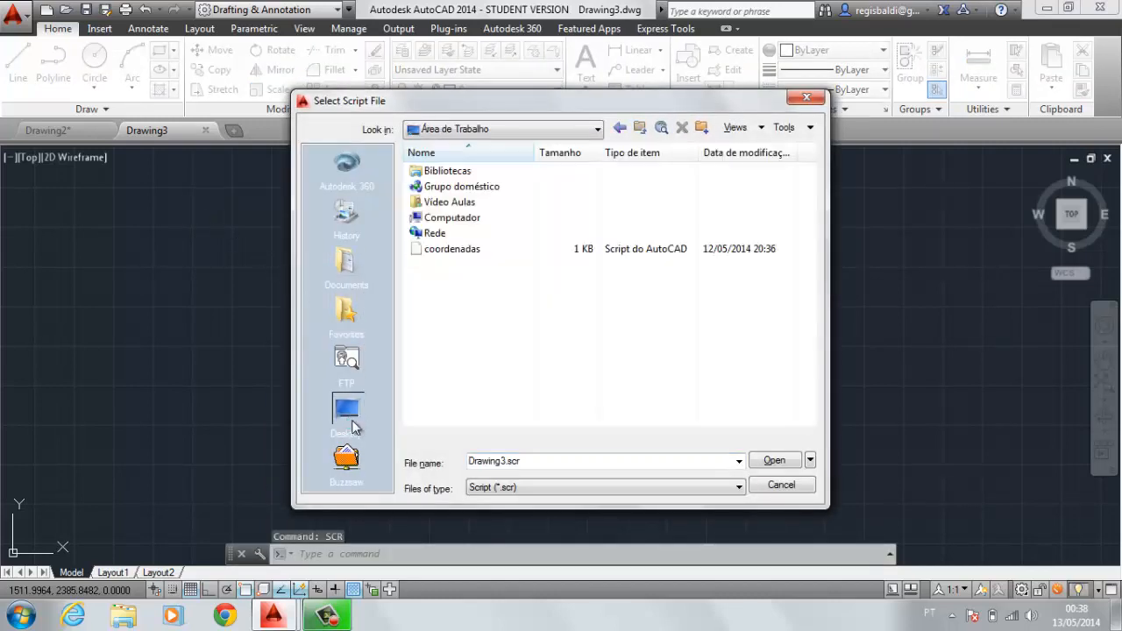
pyautogui.click(453, 251)
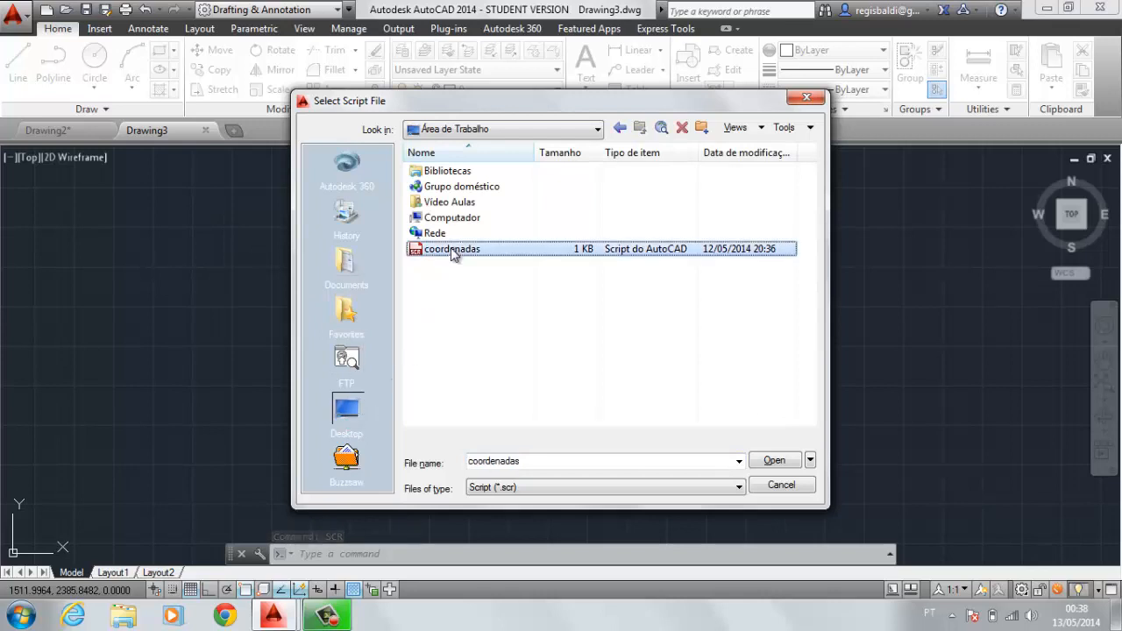
pyautogui.click(785, 464)
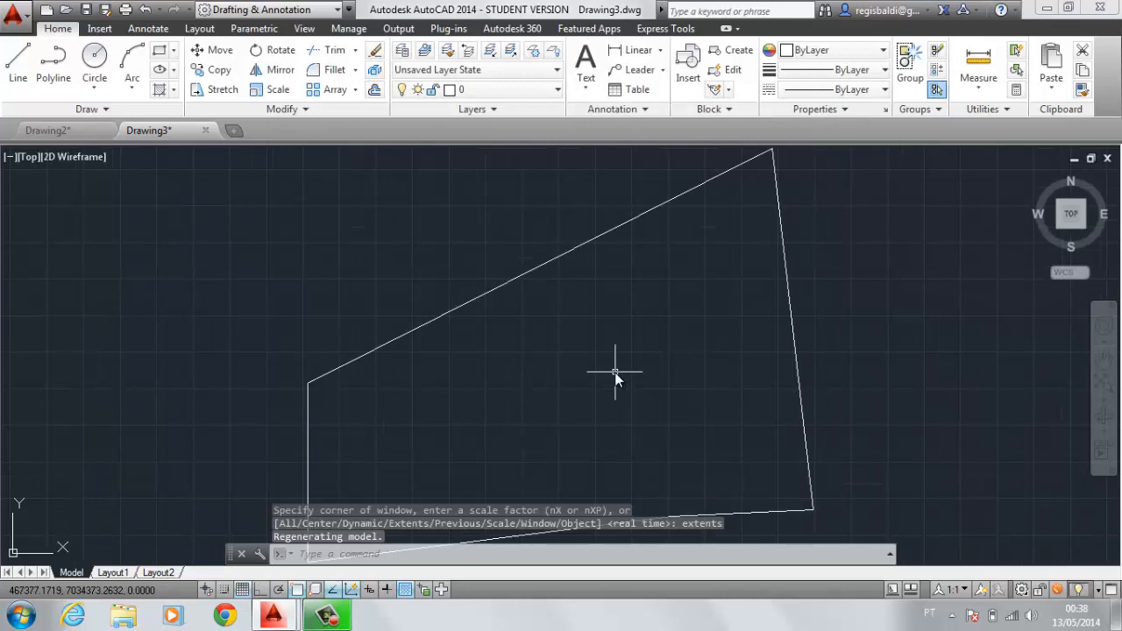
pyautogui.scroll(-2, 606, 261)
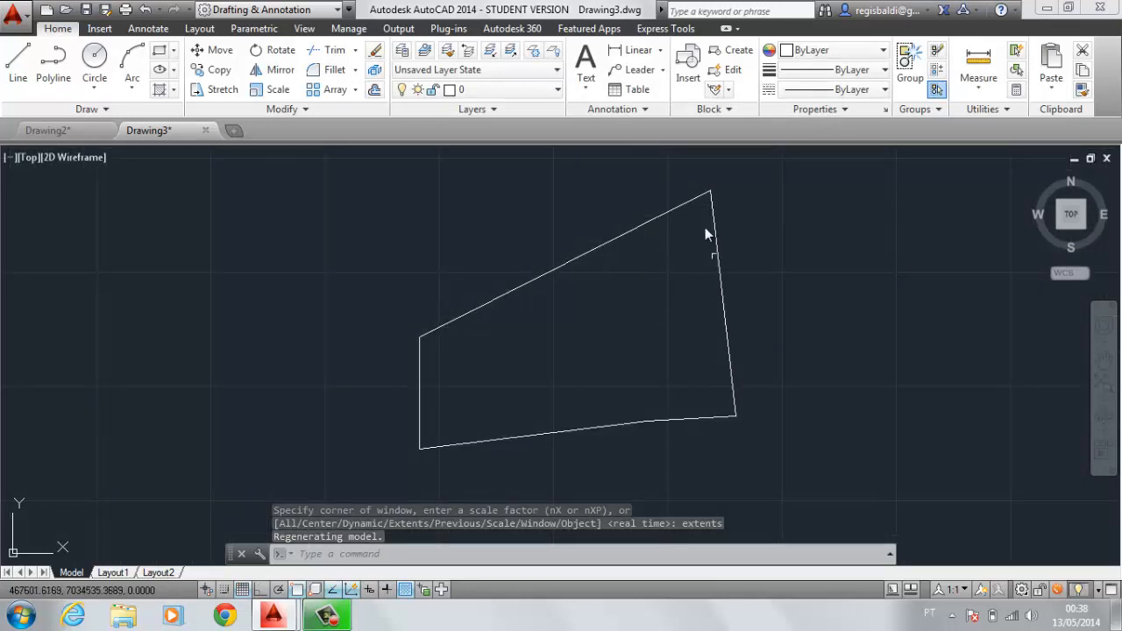